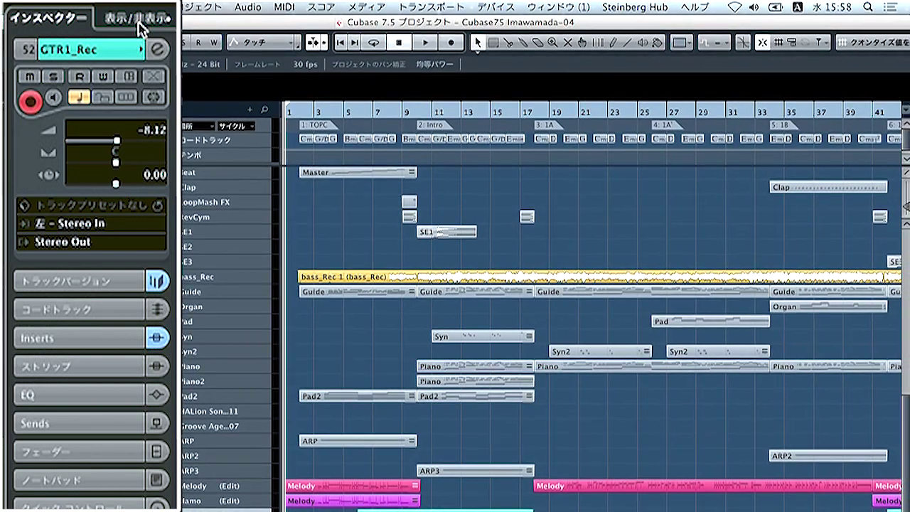
Step: Open the project's track visibility list and hide the Hamo, GTR1_Rec, Gt C, Gt R, Gt L and GT L 2 tracks
left_click(141, 22)
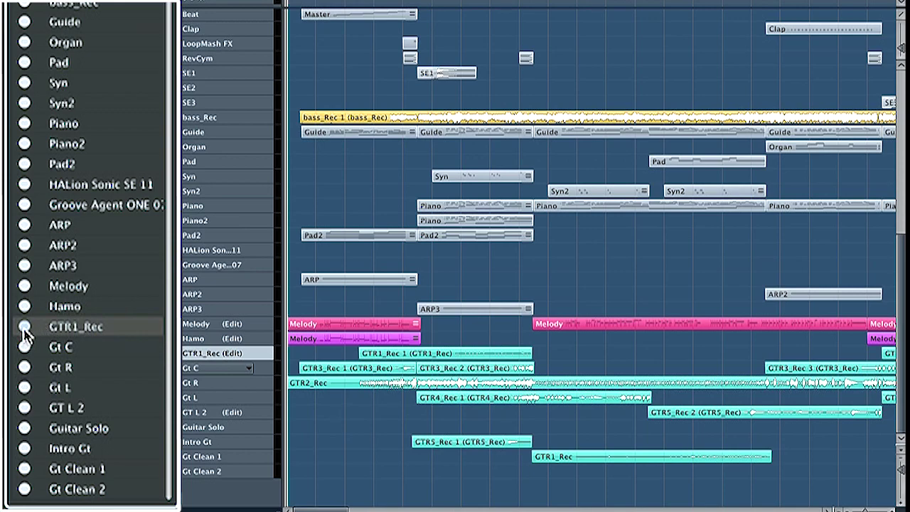
left_click(24, 327)
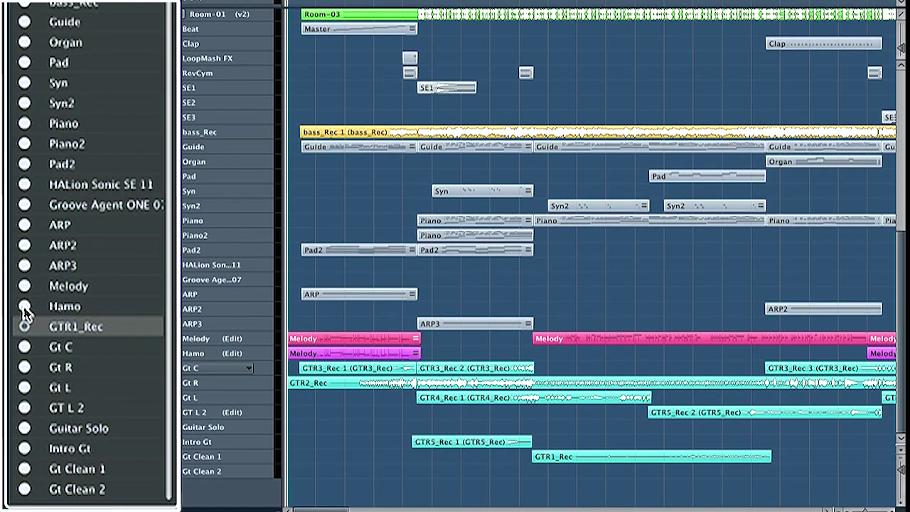
left_click(24, 308)
left_click(25, 347)
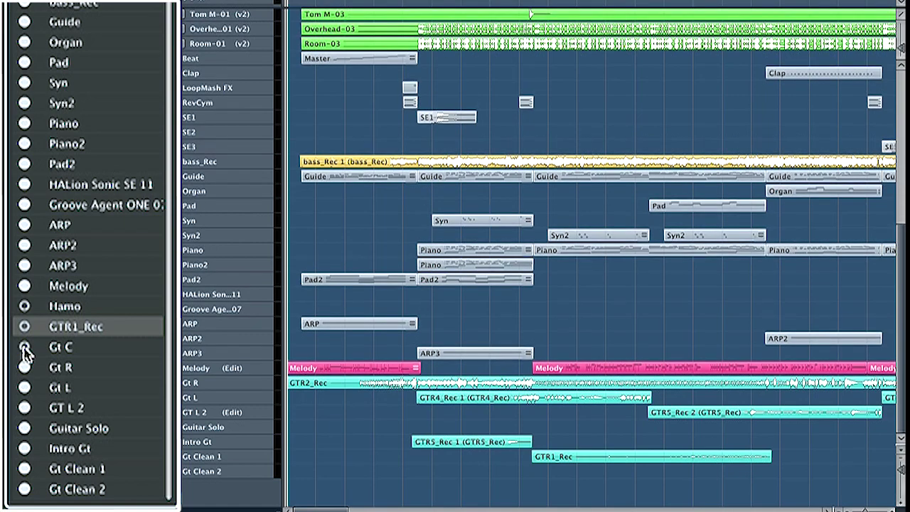
left_click(24, 367)
left_click(25, 388)
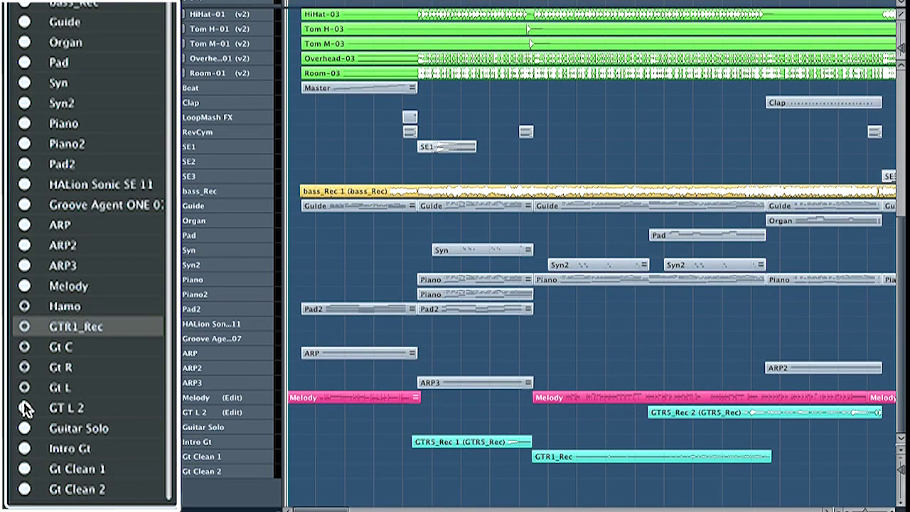
left_click(24, 408)
Step: Show the hidden GT L 2, Gt C, GTR1_Rec and Hamo tracks again
left_click(25, 408)
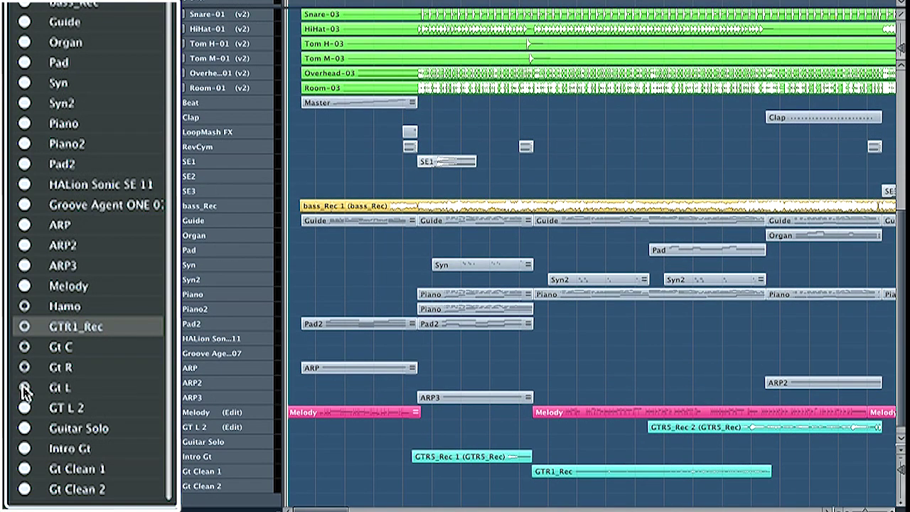
left_click(25, 347)
left_click(24, 327)
left_click(24, 306)
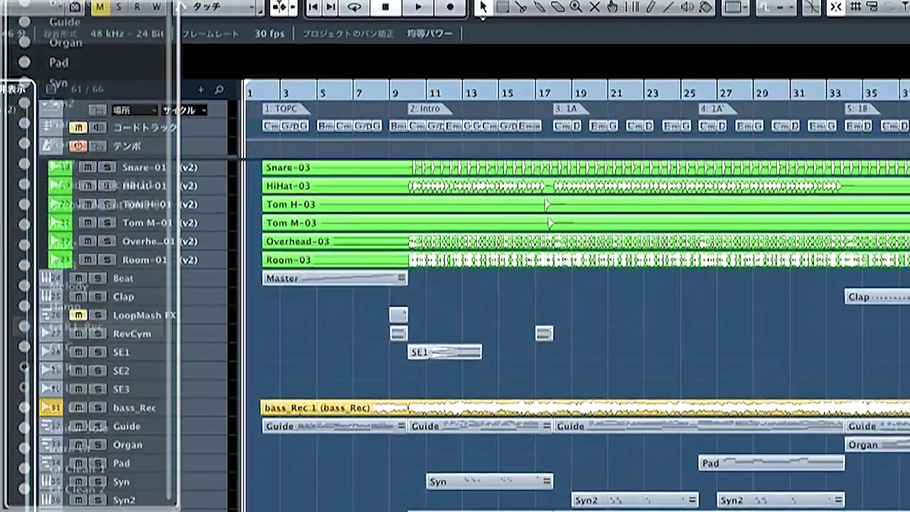
Step: Open the MixConsole and hide the channels GAOne 2 through GAOne 6
left_click(493, 11)
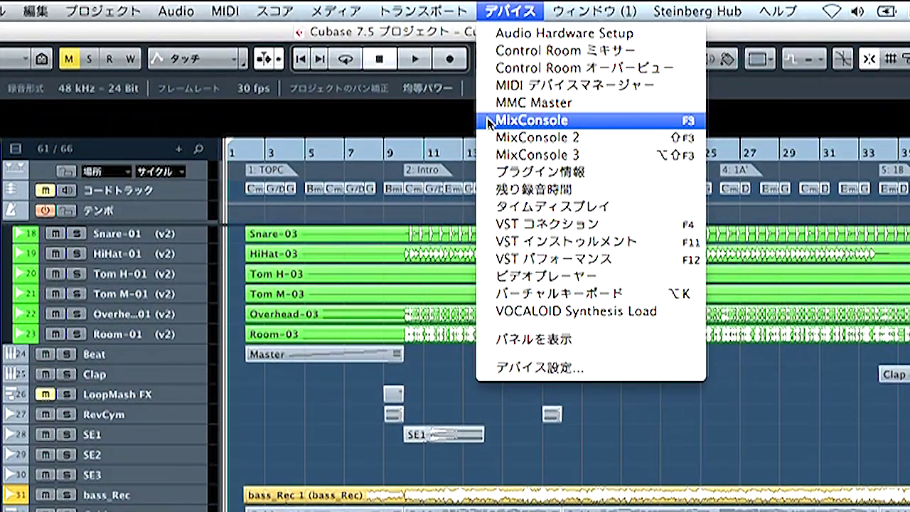
left_click(602, 124)
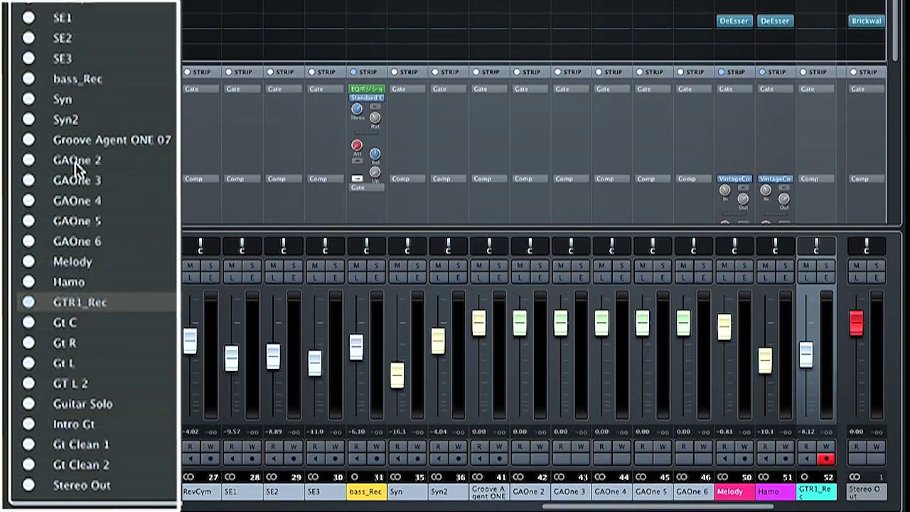
left_click(52, 448)
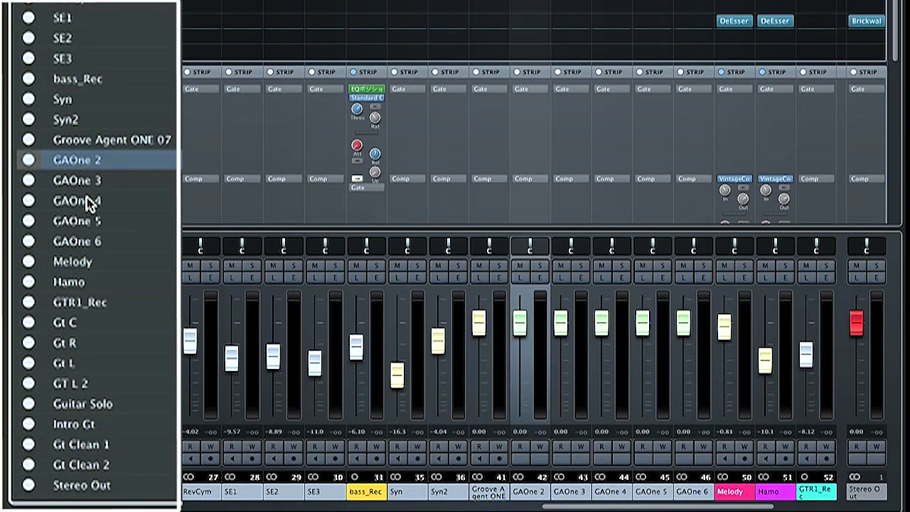
left_click(27, 161)
left_click(28, 180)
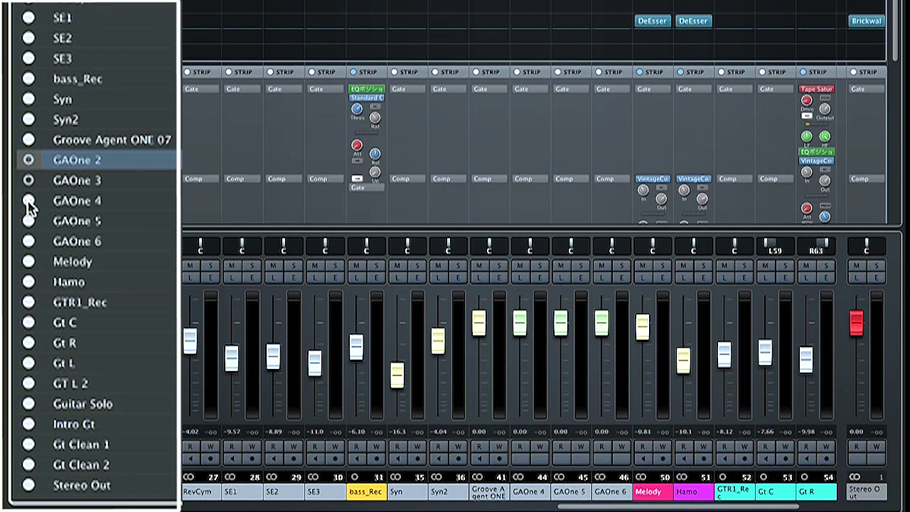
left_click(29, 200)
left_click(28, 221)
left_click(29, 242)
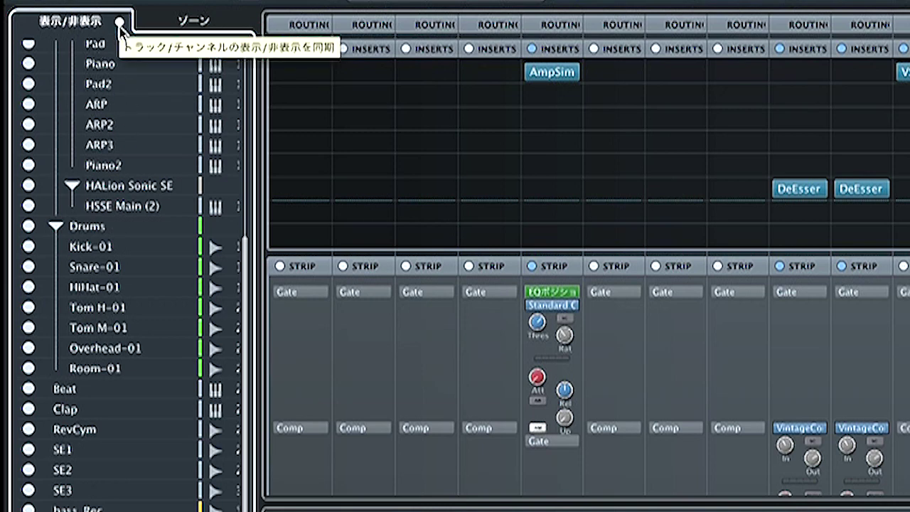
Step: Synchronize the MixConsole's channel visibility with the project, and hide the drum channels from Kick-01 through Overhead-01
left_click(120, 22)
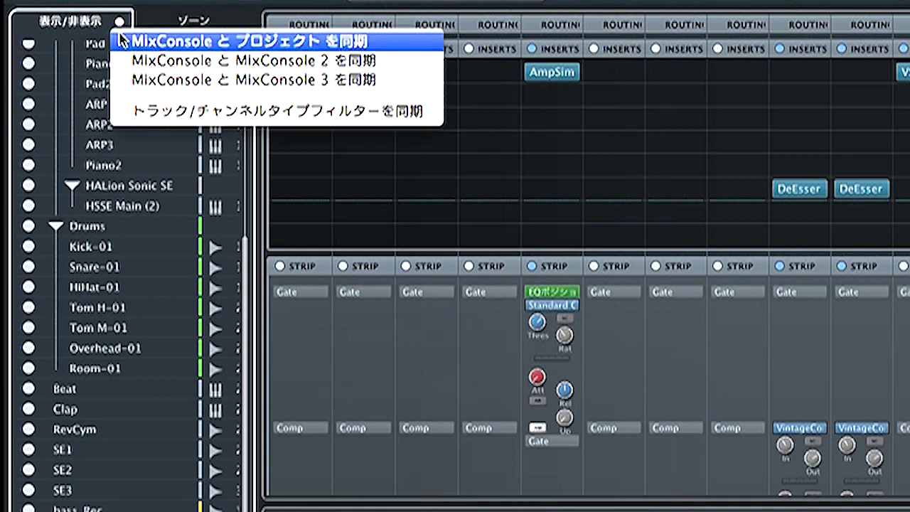
left_click(389, 46)
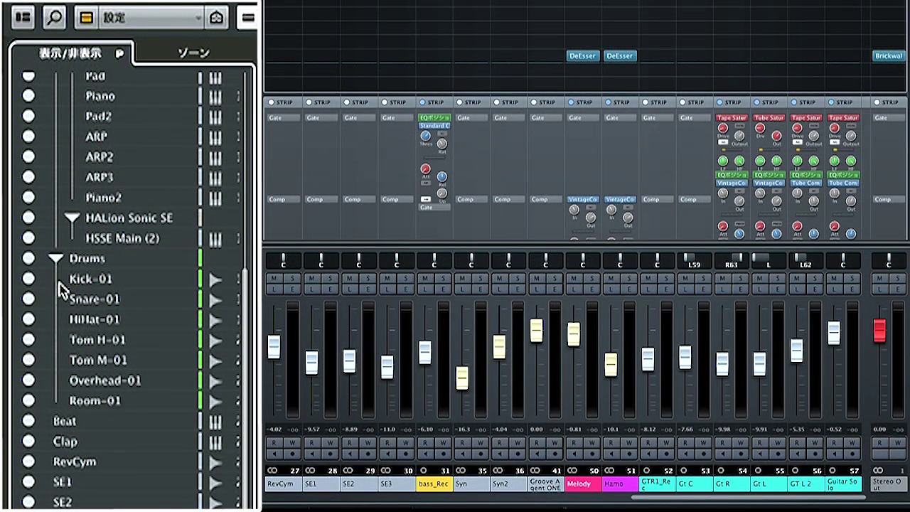
left_click(28, 279)
left_click(29, 298)
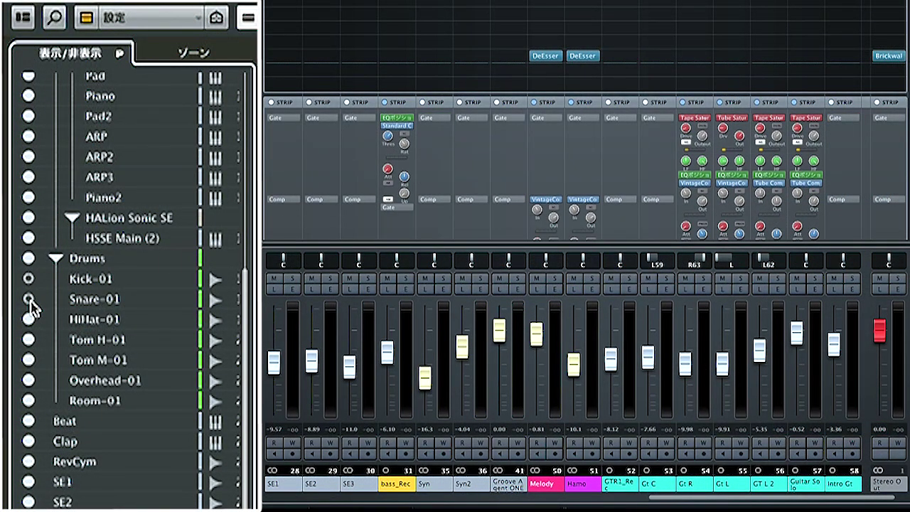
left_click(29, 319)
left_click(28, 339)
left_click(28, 360)
left_click(28, 381)
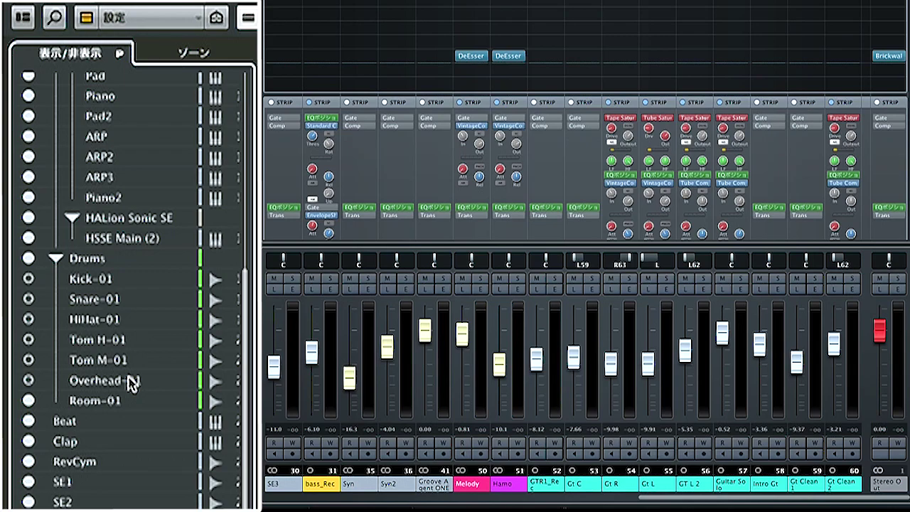
Step: Return to the project window and show the drum tracks from Kick-01 through Overhead-01 again
left_click(18, 5)
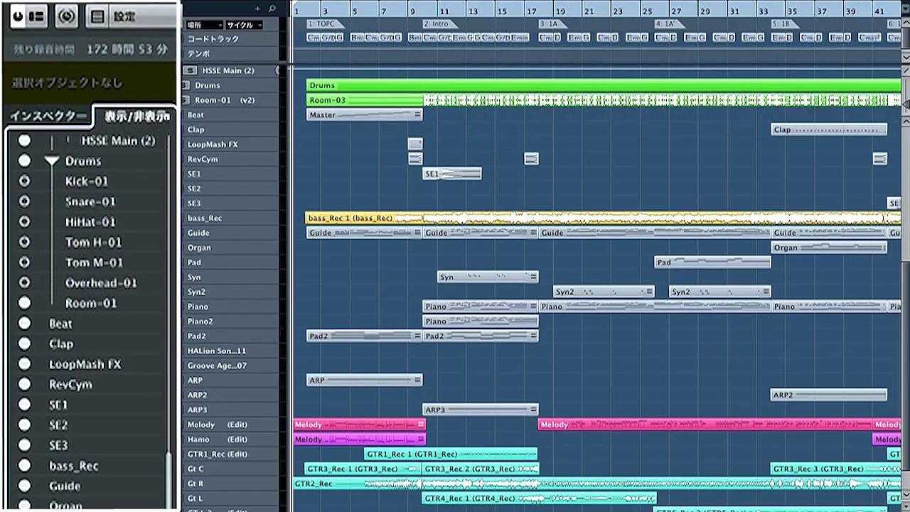
left_click(221, 85)
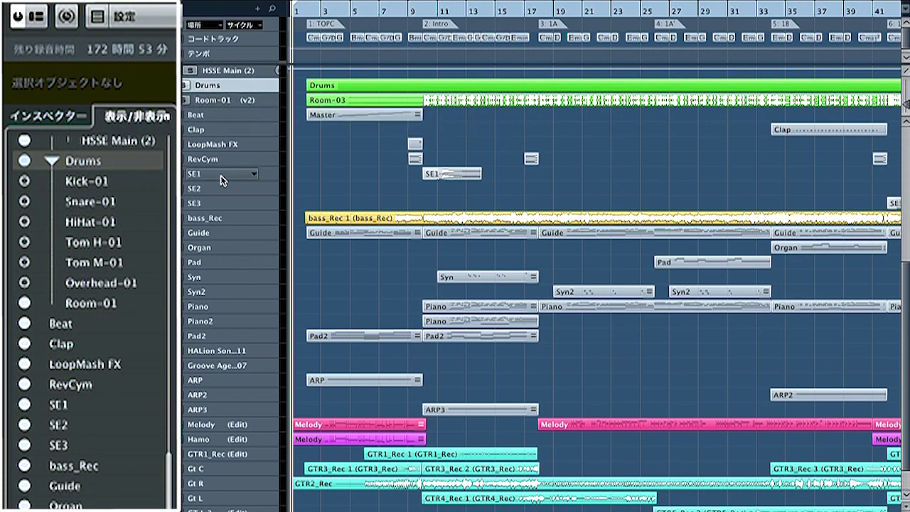
left_click(24, 181)
left_click(24, 202)
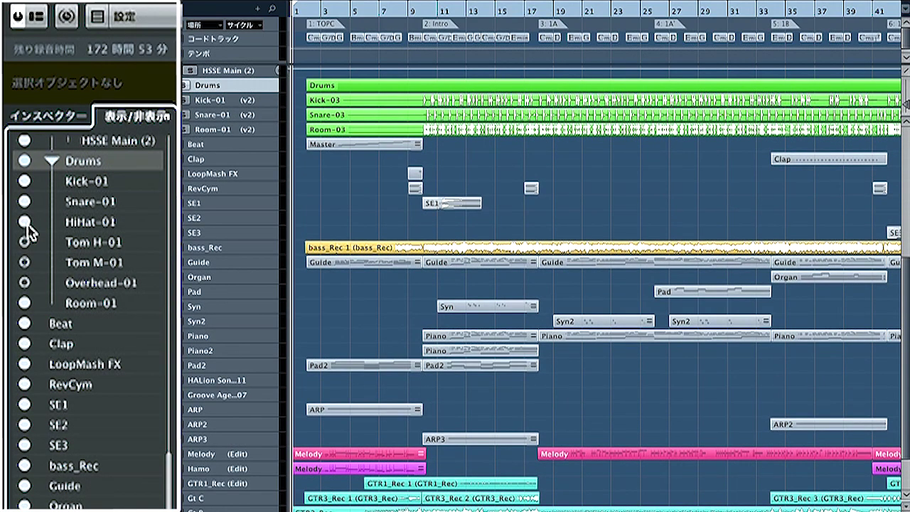
left_click(24, 221)
left_click(24, 242)
left_click(24, 263)
left_click(24, 282)
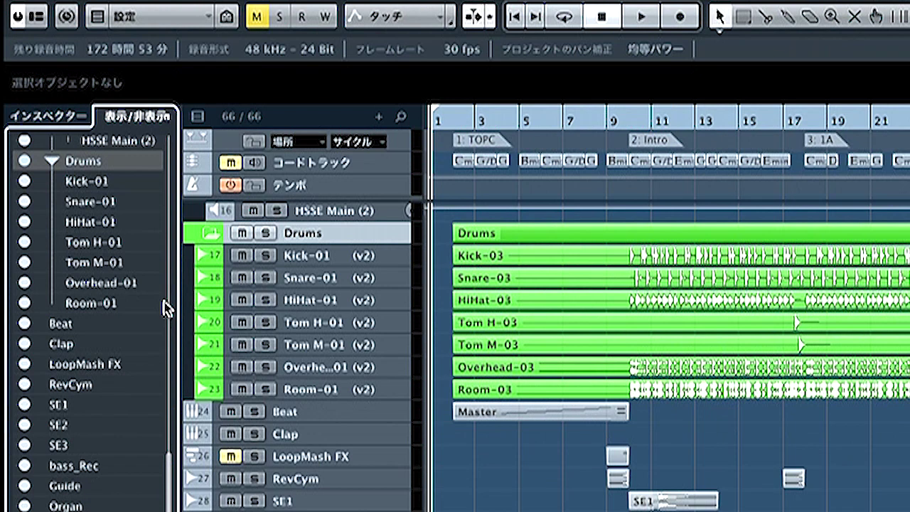
Step: Turn off the visibility synchronization between the project and the MixConsole
left_click(170, 121)
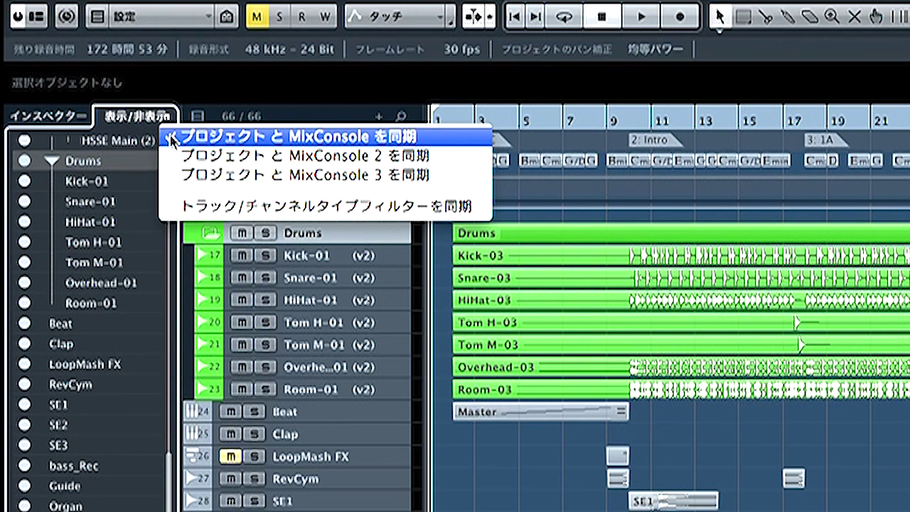
left_click(329, 147)
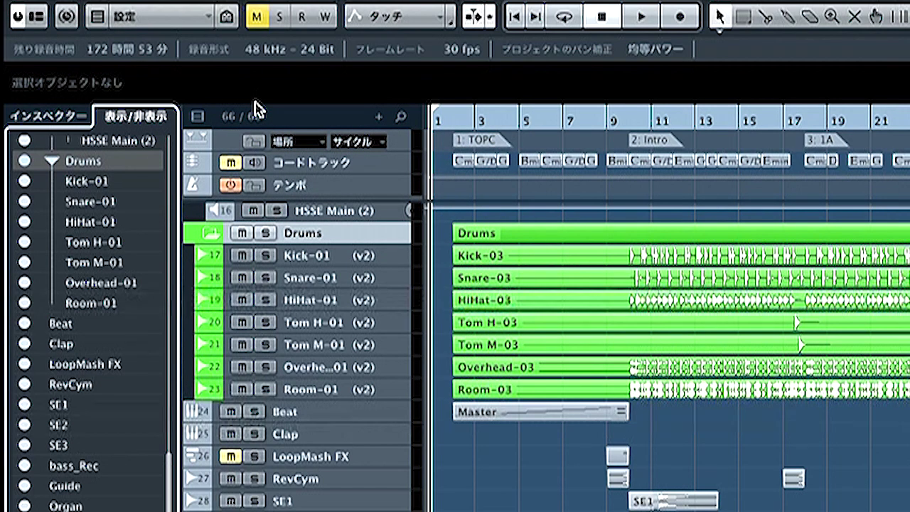
Step: Select all tracks from the Drums folder through Room-01 and show only the selected tracks
left_click(231, 21)
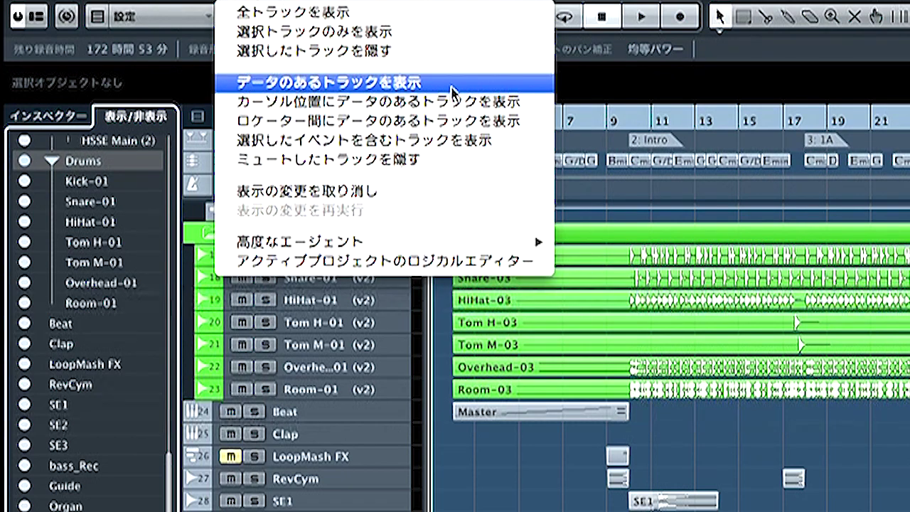
left_click(498, 12)
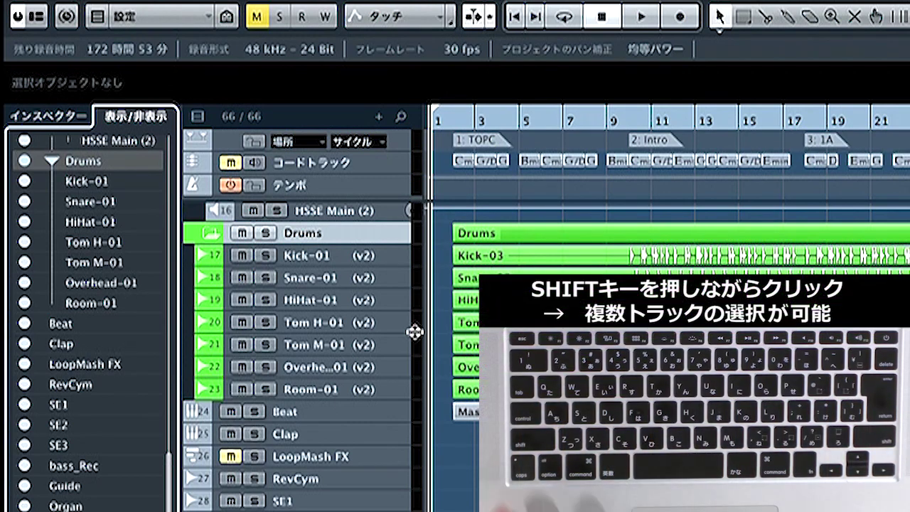
left_click(330, 392, "shift")
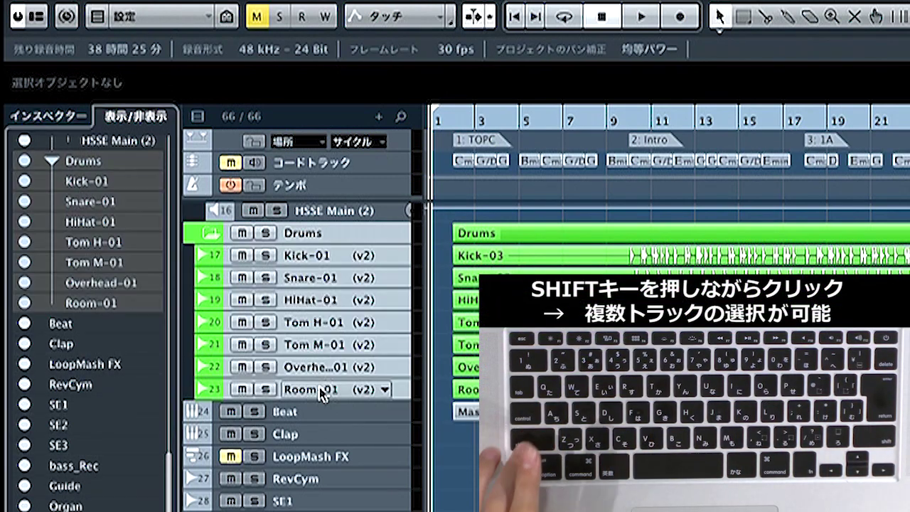
left_click(227, 19)
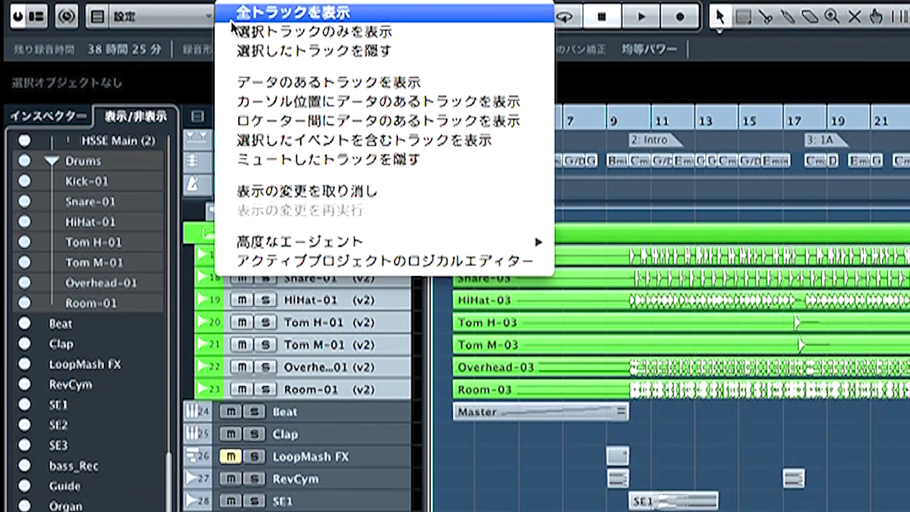
left_click(425, 37)
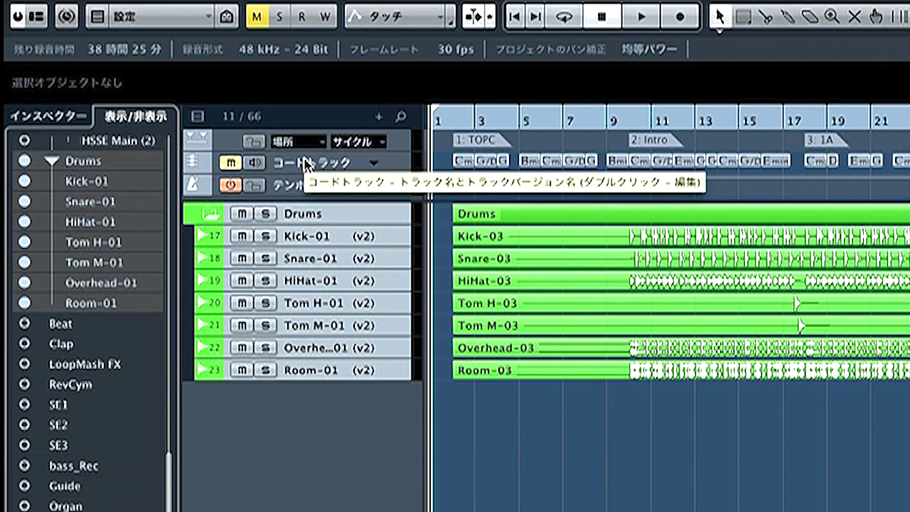
Step: Save the current track visibility as a configuration named Drums
left_click(201, 20)
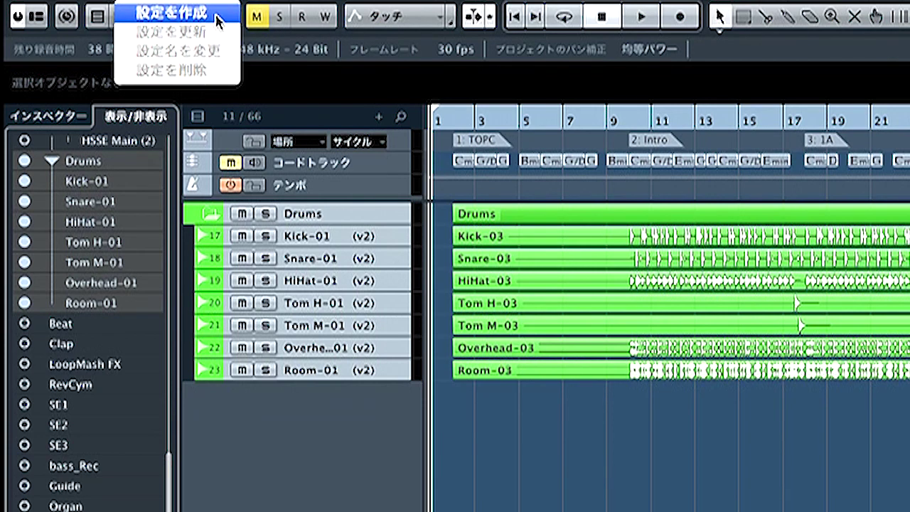
left_click(216, 19)
type("Drums")
key("Return")
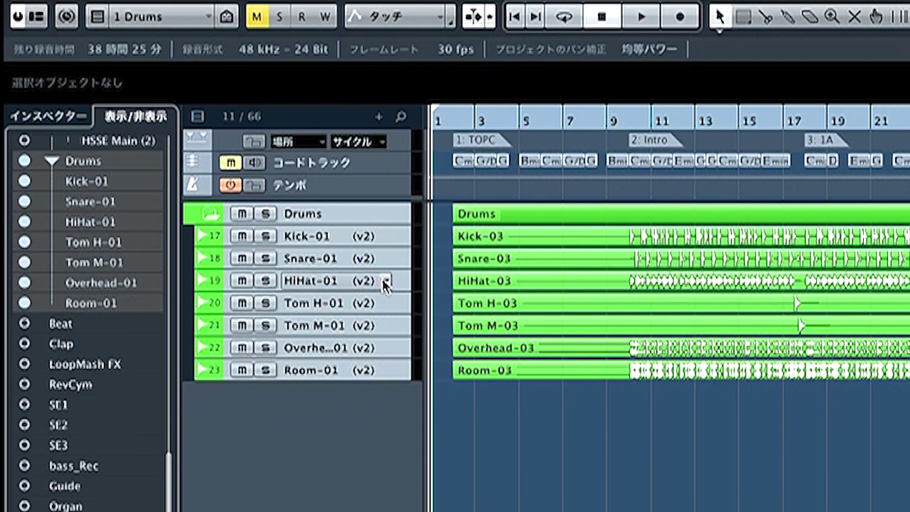
Step: Show all tracks again, and isolate the guitar tracks from GTR1_Rec through Gt Clean 2
left_click(226, 19)
left_click(225, 13)
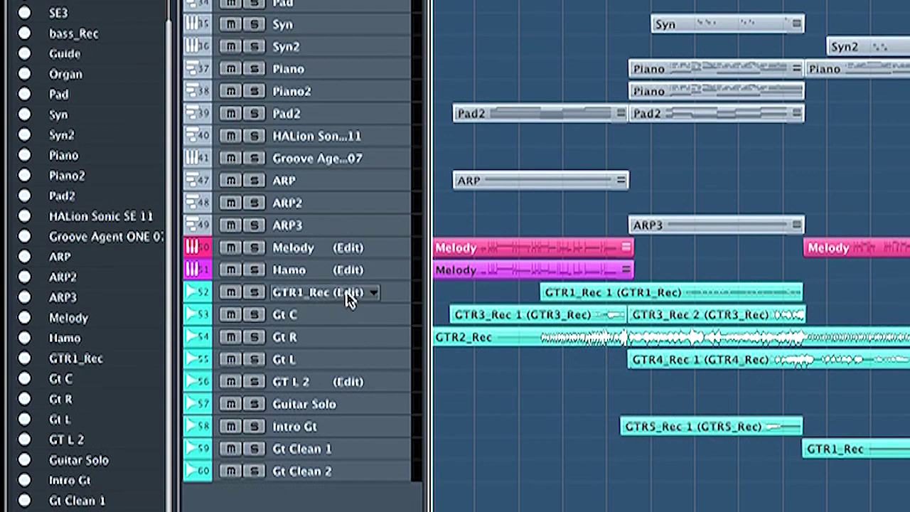
left_click(350, 293)
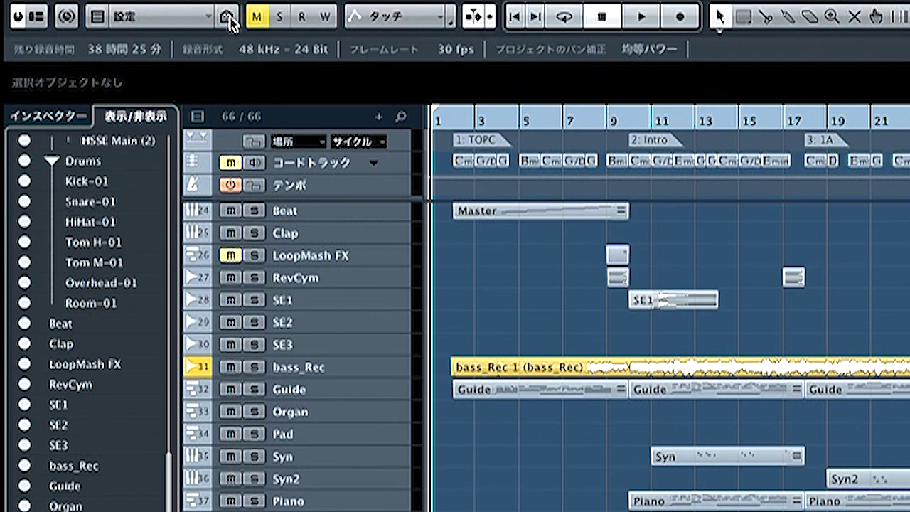
left_click(231, 21)
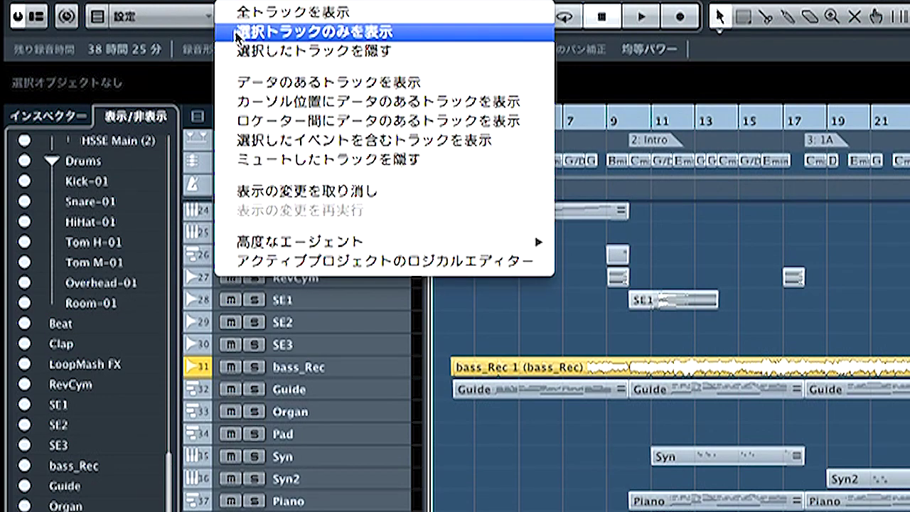
left_click(242, 32)
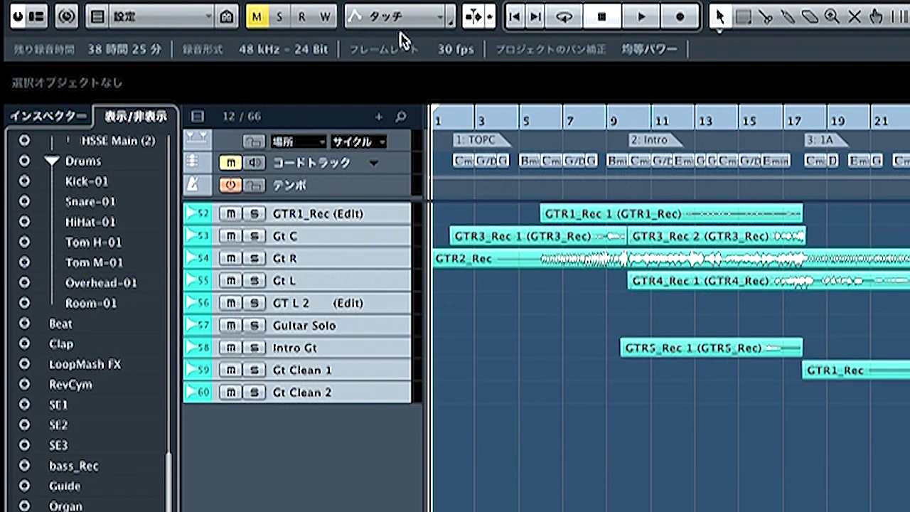
Step: Save the guitar track visibility as a configuration named Guitar
left_click(214, 15)
left_click(207, 40)
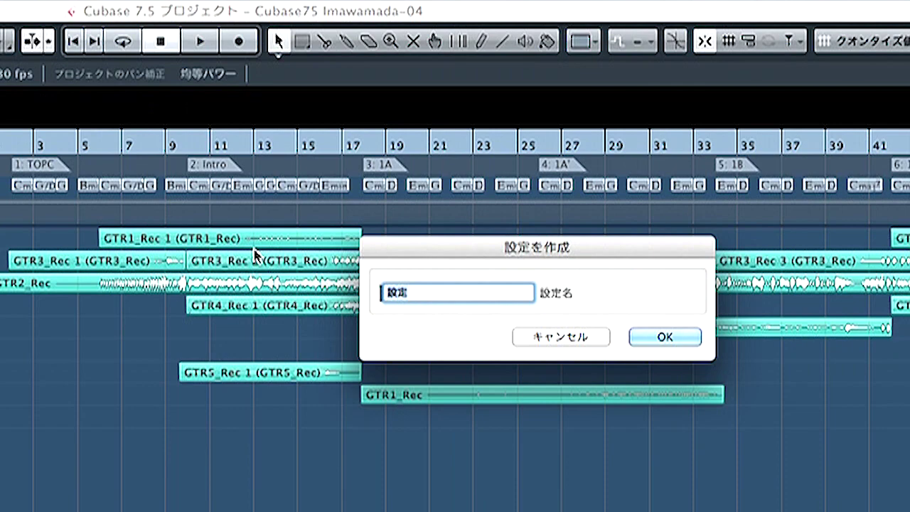
type("Guitar")
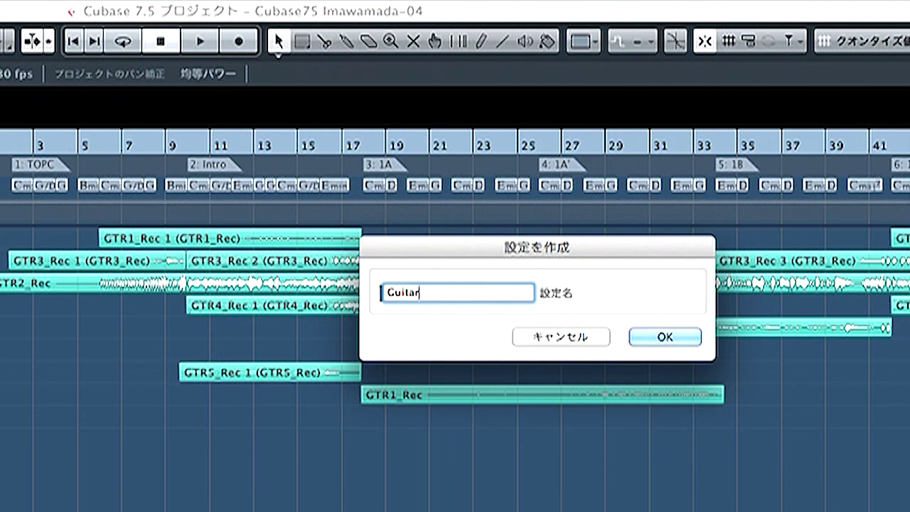
key("Return")
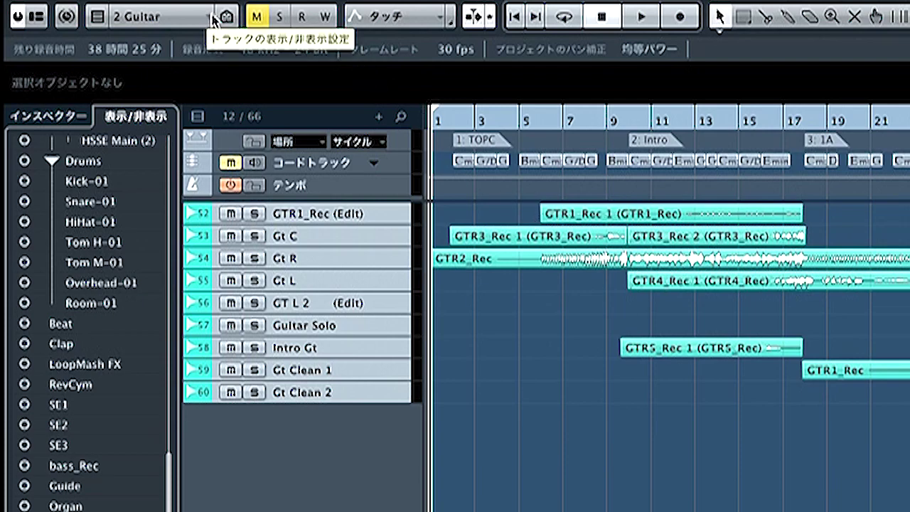
Step: Switch back and forth between the saved Drums and Guitar visibility configurations, ending on Drums
left_click(212, 20)
left_click(212, 11)
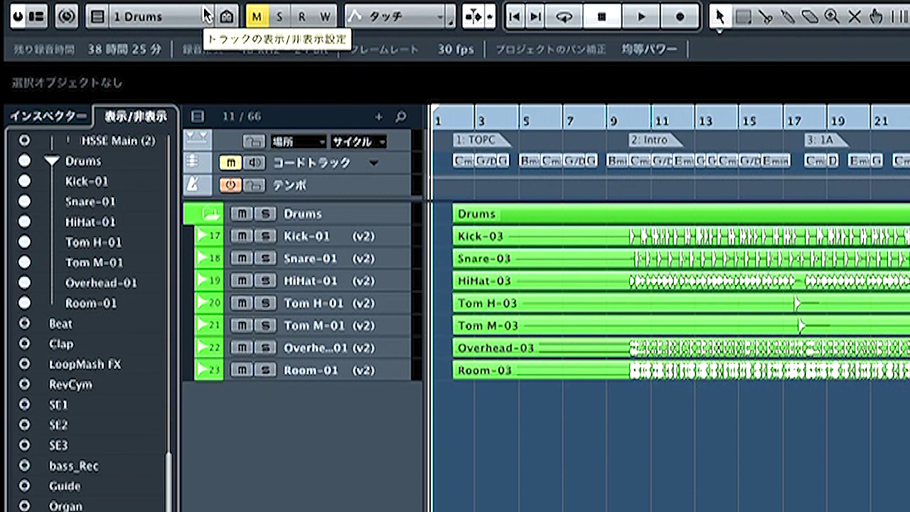
left_click(206, 14)
left_click(202, 33)
left_click(202, 14)
left_click(202, 13)
Step: Bring back all tracks, and filter the list to only tracks with data at the cursor position near bar 4
left_click(228, 16)
left_click(412, 181)
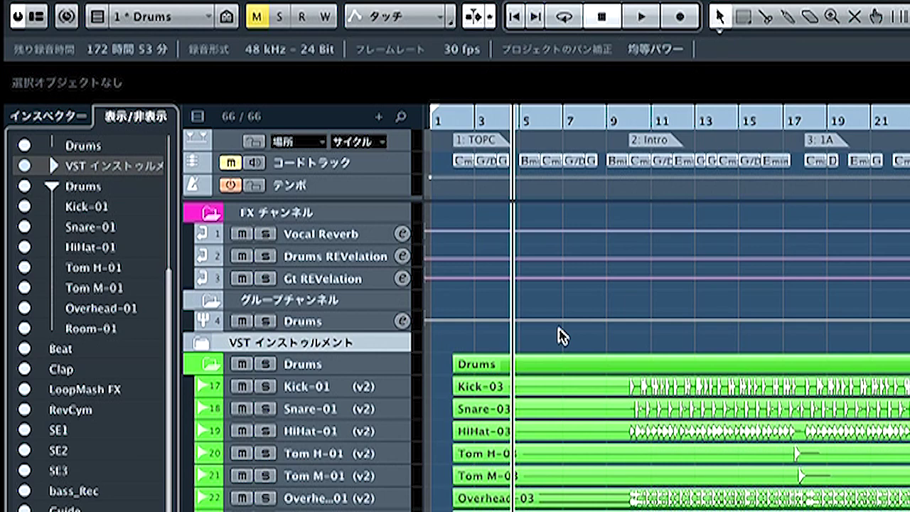
left_click(231, 21)
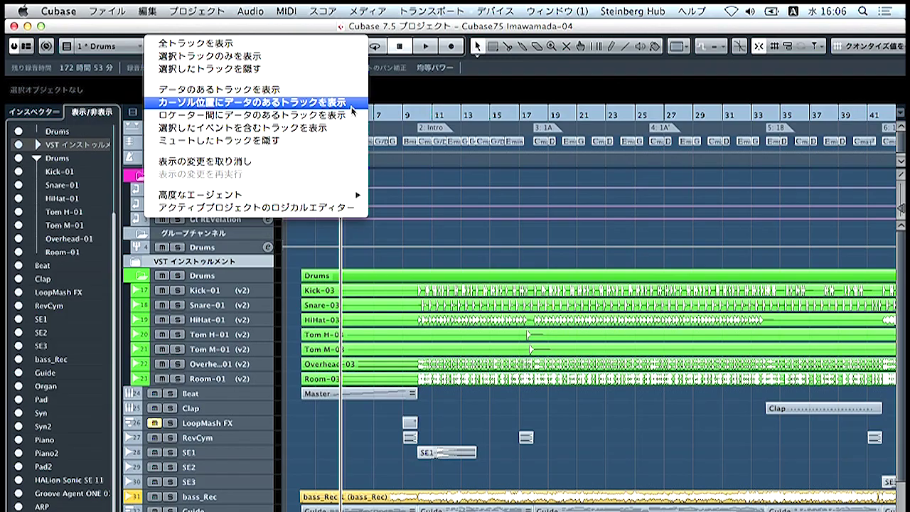
left_click(530, 114)
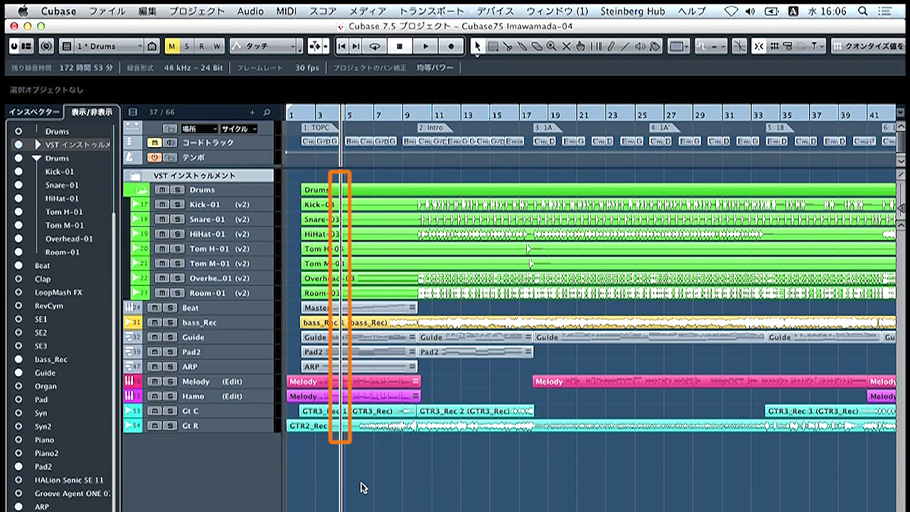